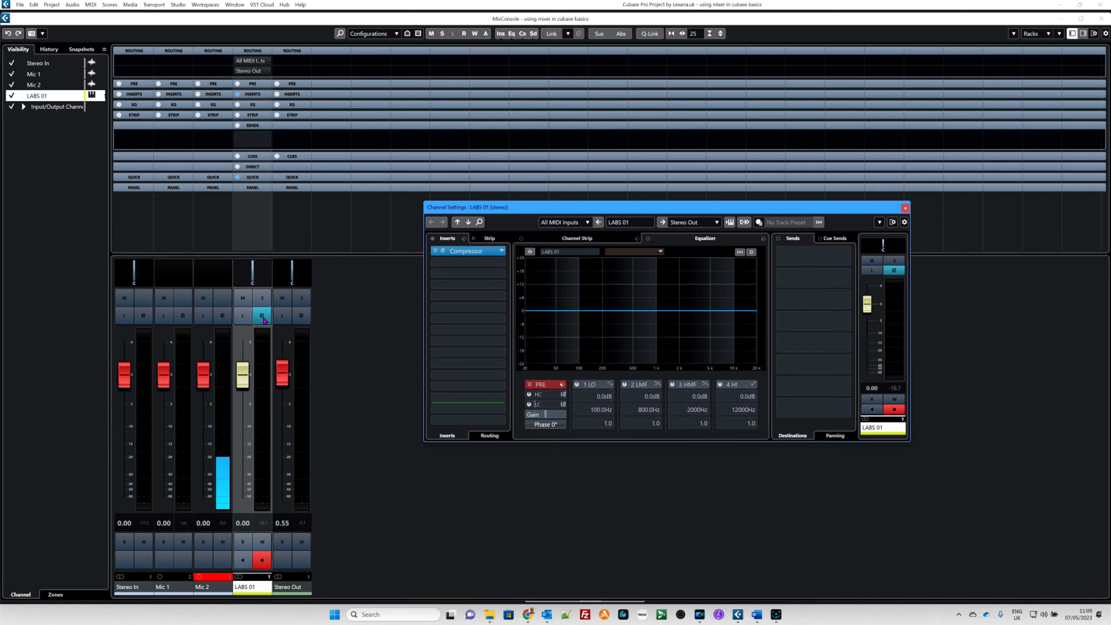
# Close the channel settings and rename the LABS 01 mixer channel to Elec Piano
pyautogui.click(905, 207)
pyautogui.doubleClick(242, 590)
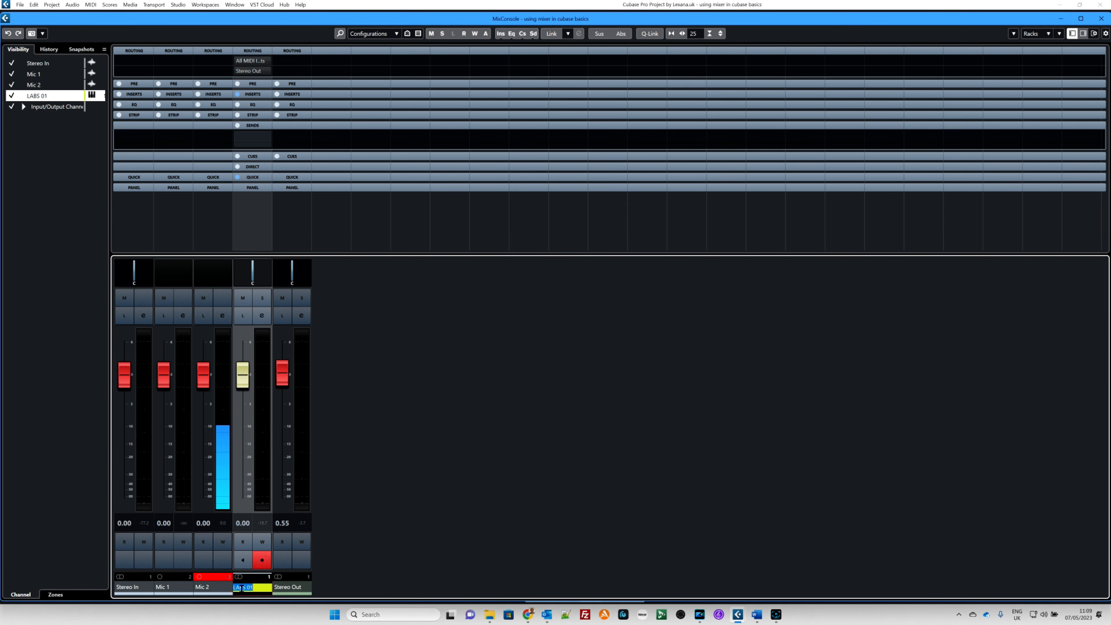
pyautogui.write('Ele')
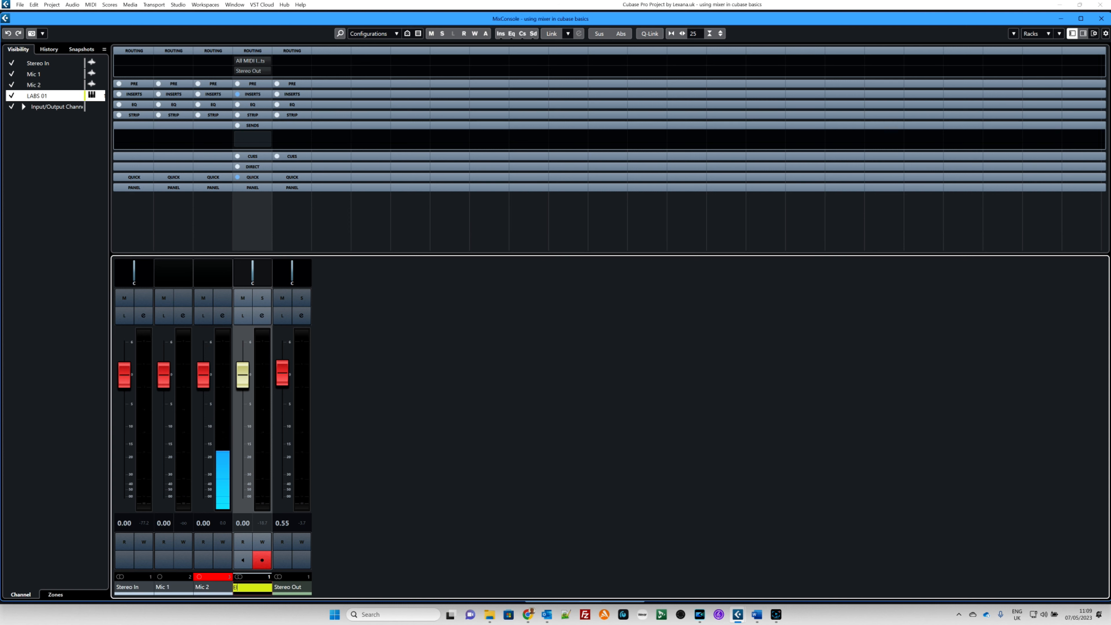
pyautogui.write('c Piano')
pyautogui.press('Return')
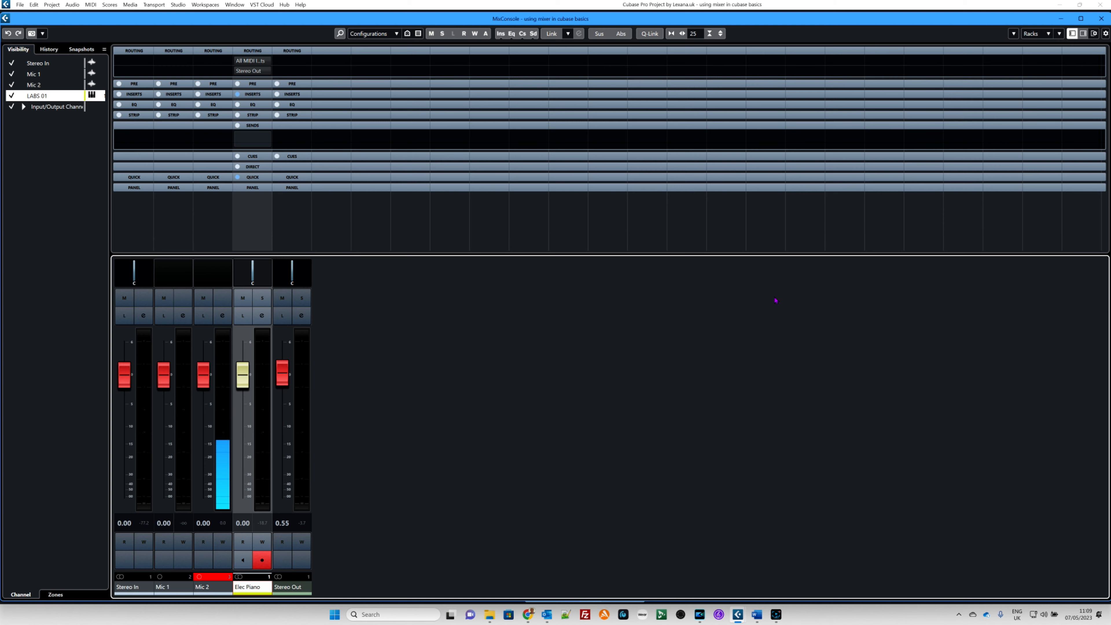
# Return to the project window and add the RoomWorks SE reverb as the Elec Piano track's second audio insert
pyautogui.press('F3')
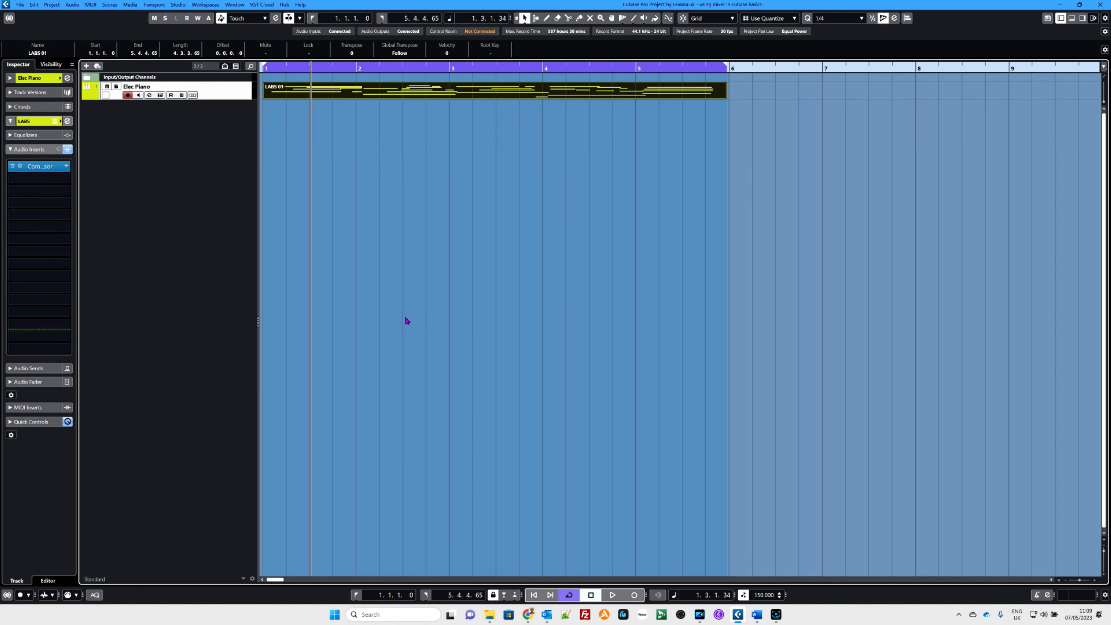
pyautogui.click(52, 179)
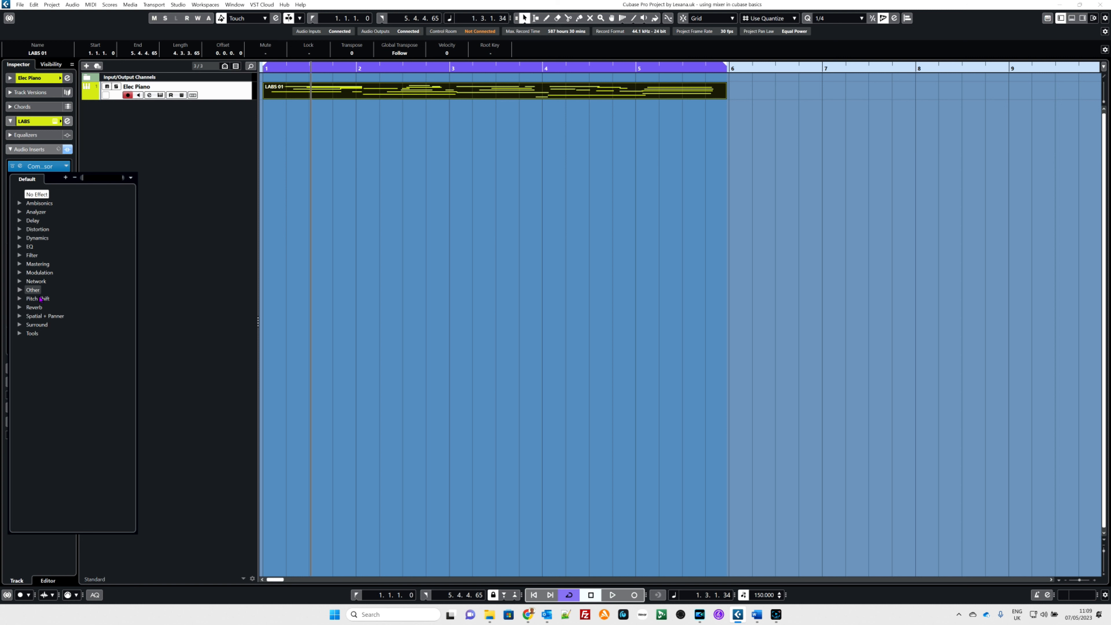
pyautogui.click(20, 308)
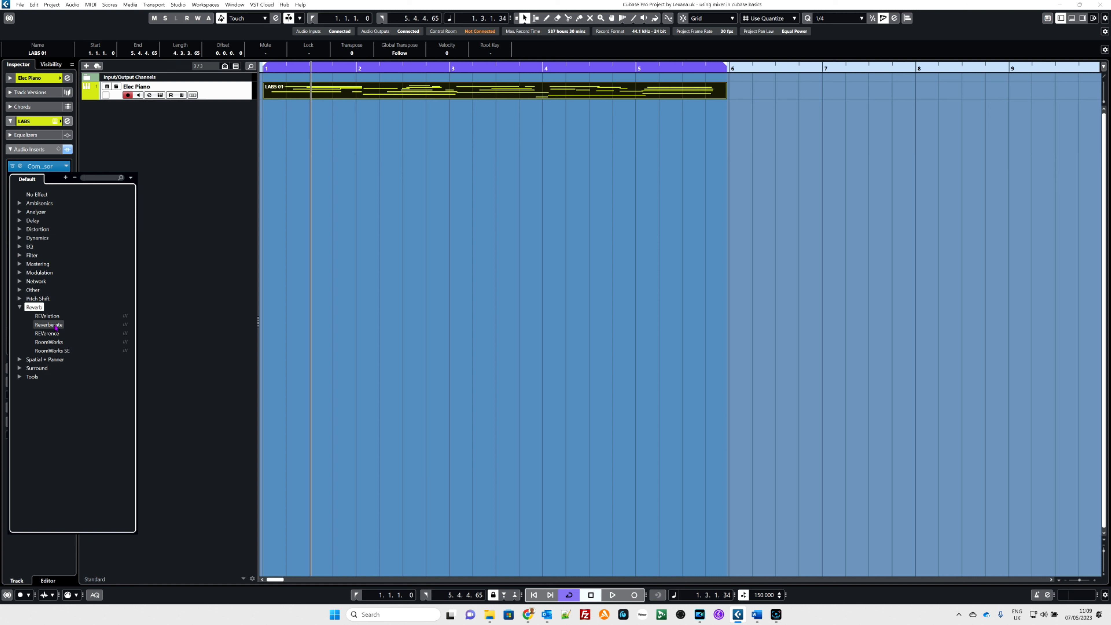
pyautogui.click(53, 352)
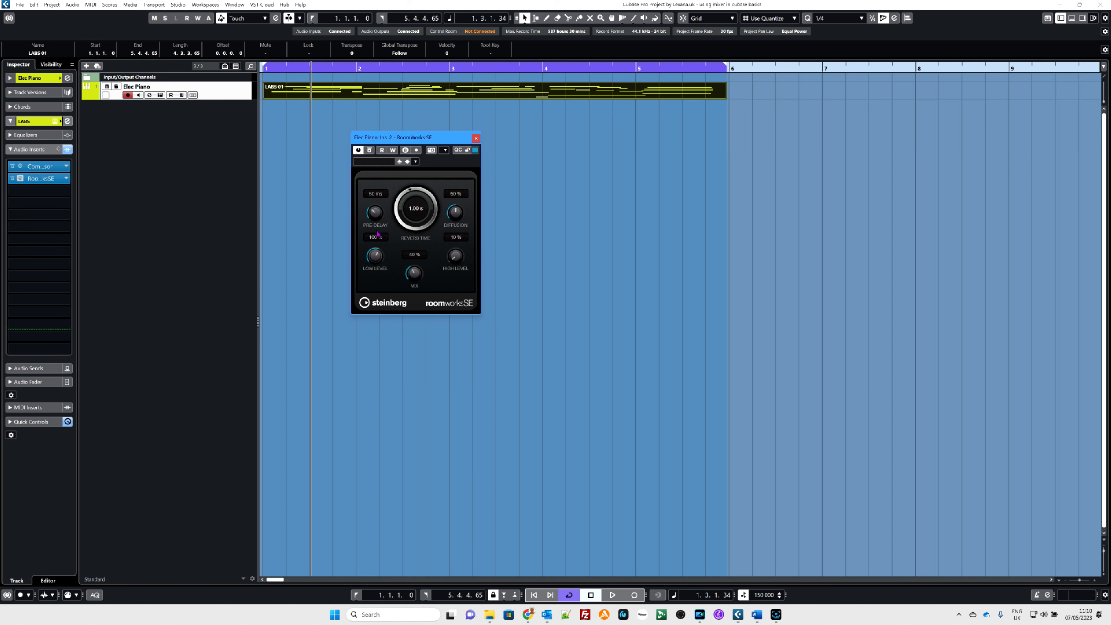
# Set the RoomWorks SE mix to 9 % and the reverb time to 0.98 s
pyautogui.moveTo(411, 270); pyautogui.dragTo(418, 261)
pyautogui.moveTo(422, 259); pyautogui.dragTo(412, 311)
pyautogui.moveTo(412, 304)
pyautogui.mouseDown()
pyautogui.moveTo(423, 241)
pyautogui.moveTo(413, 302)
pyautogui.mouseUp()
pyautogui.moveTo(416, 210); pyautogui.dragTo(431, 205)
# Play back the Elec Piano part to hear the reverb, and stop playback
pyautogui.press('space')
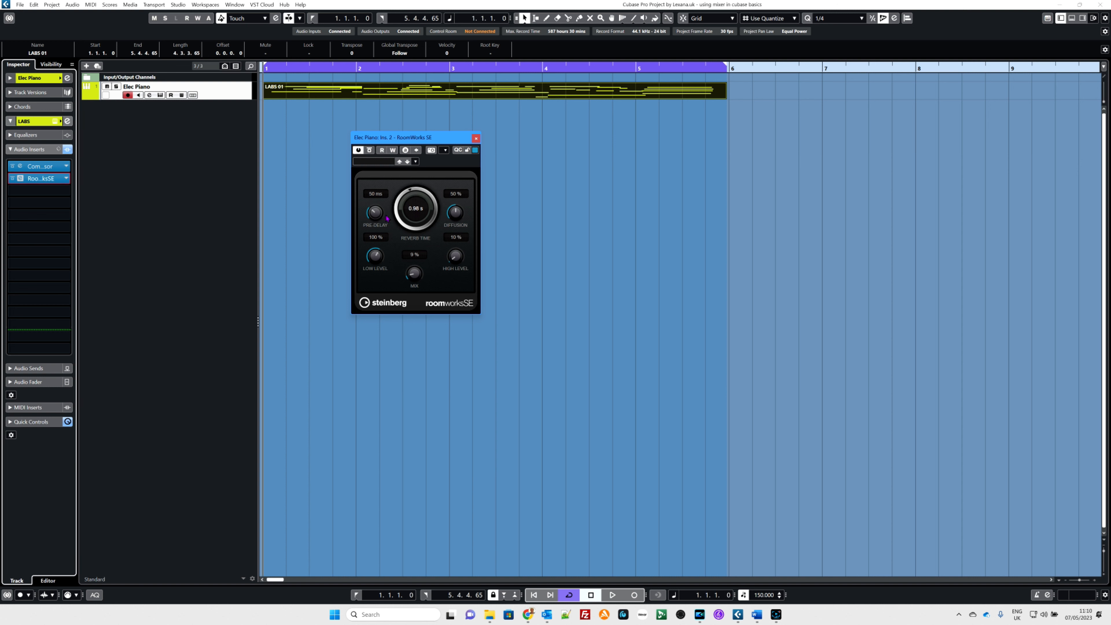
pyautogui.press('space')
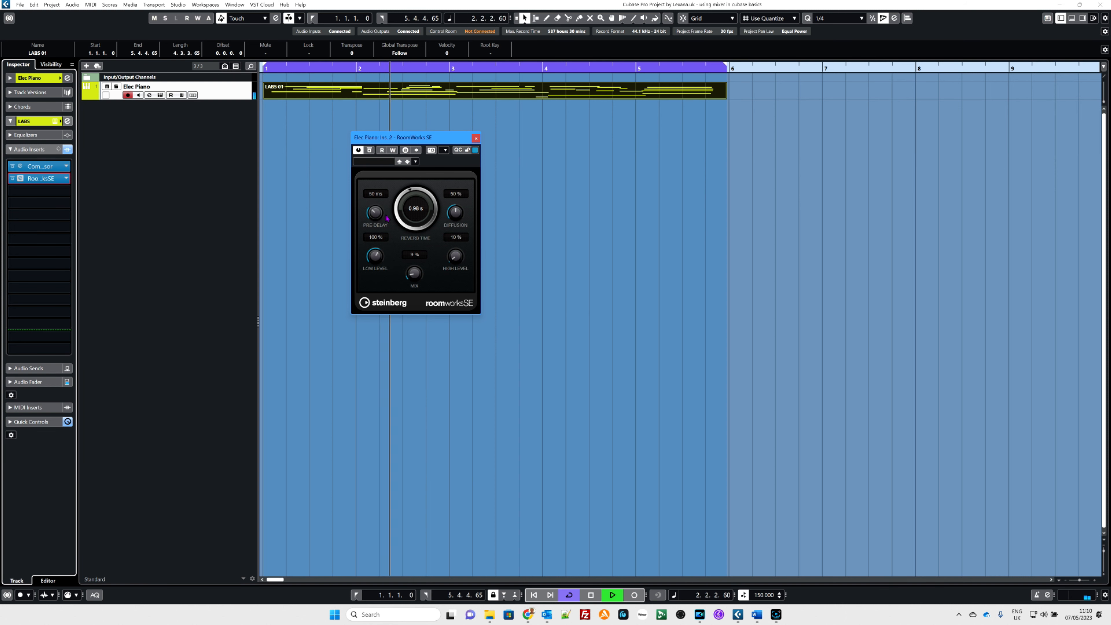
pyautogui.press('space')
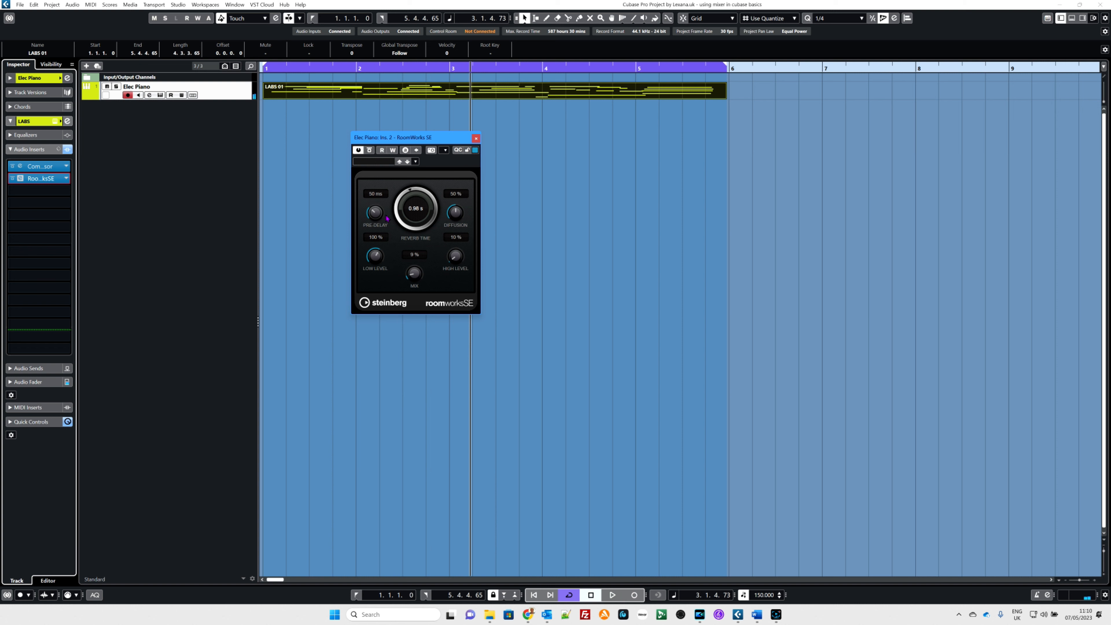
# Move the reverb window aside and add MultiTap Delay as the Elec Piano track's third audio insert
pyautogui.moveTo(437, 140); pyautogui.dragTo(803, 189)
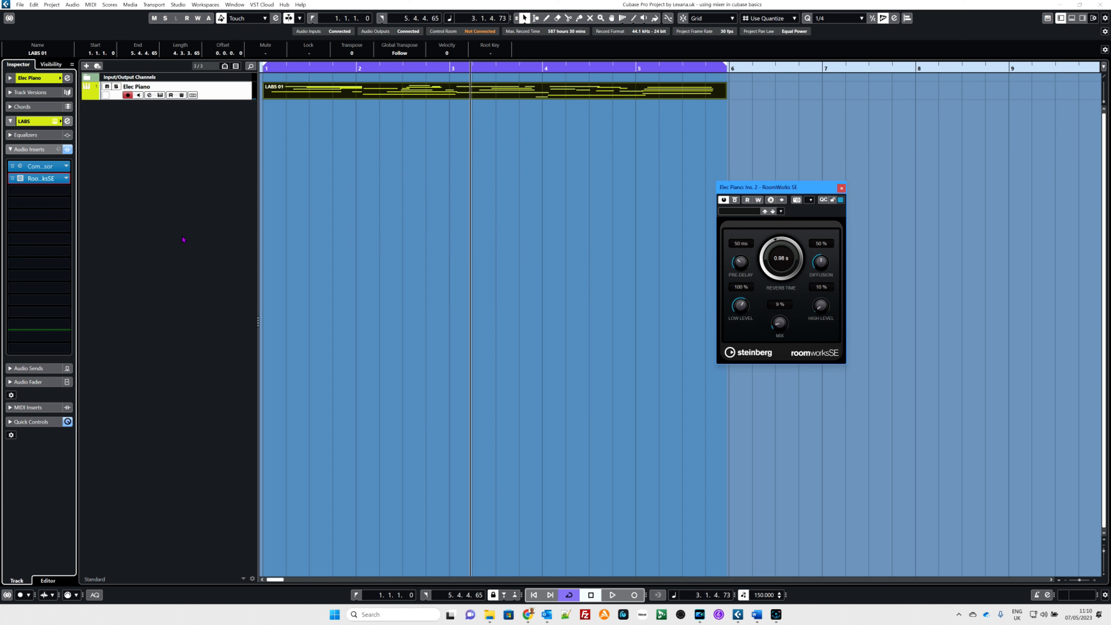
pyautogui.click(53, 191)
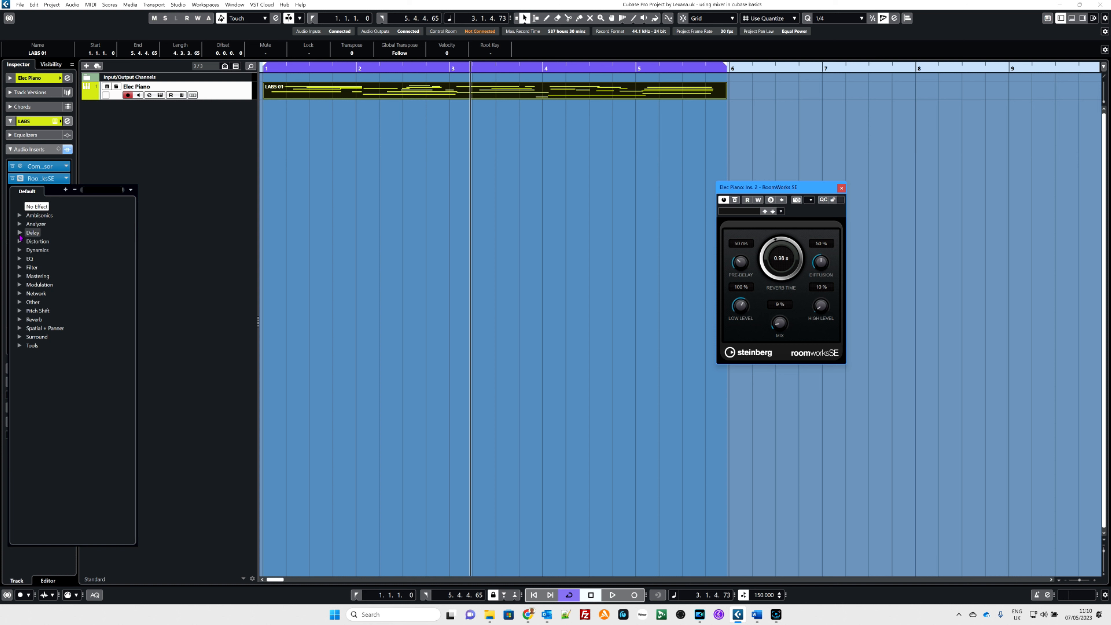
pyautogui.click(20, 234)
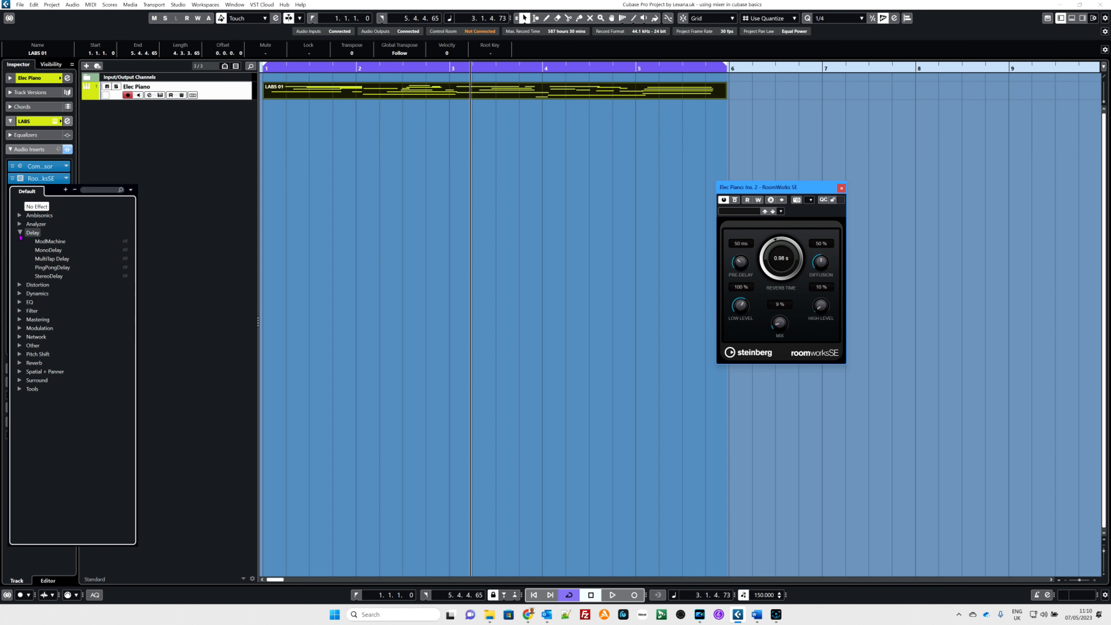
pyautogui.click(61, 267)
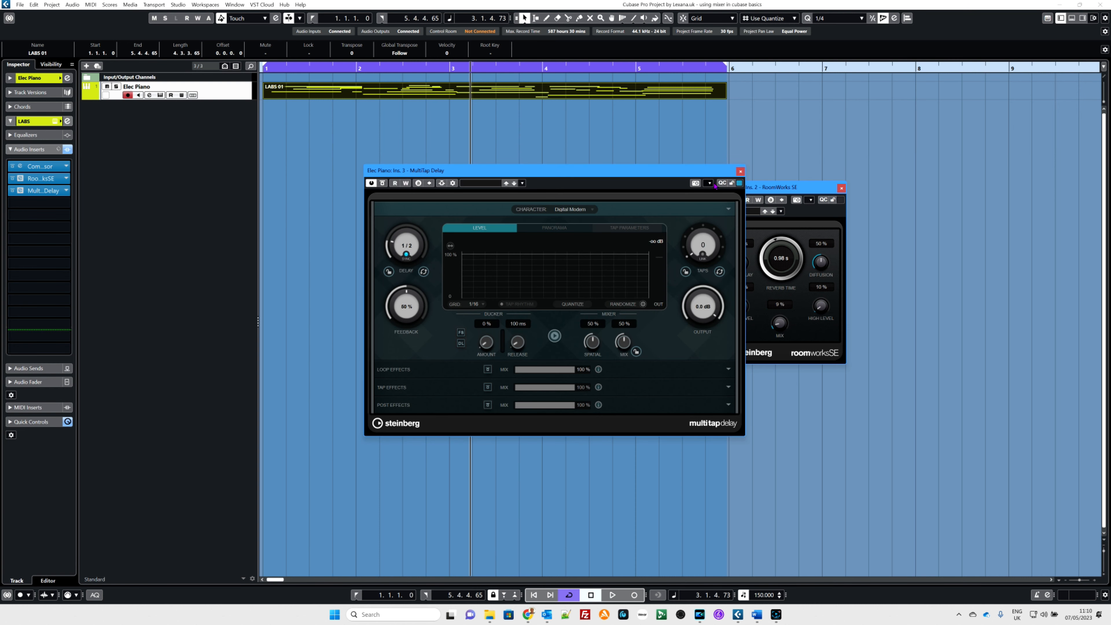
# Play back the part to hear the delay, stop it, and close the delay and reverb windows
pyautogui.press('space')
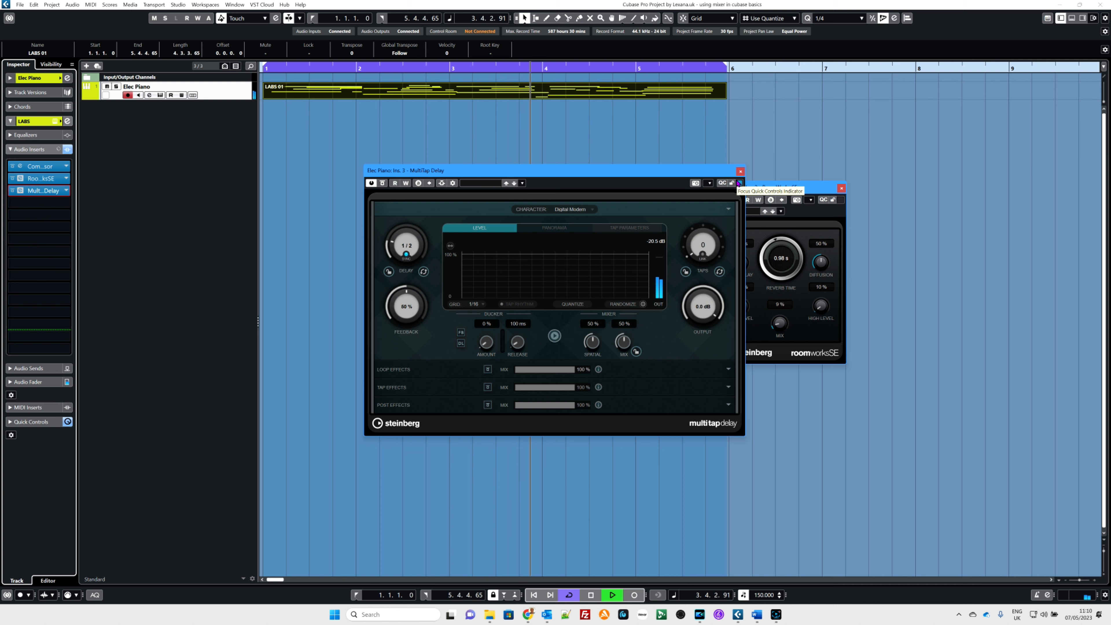
pyautogui.press('space')
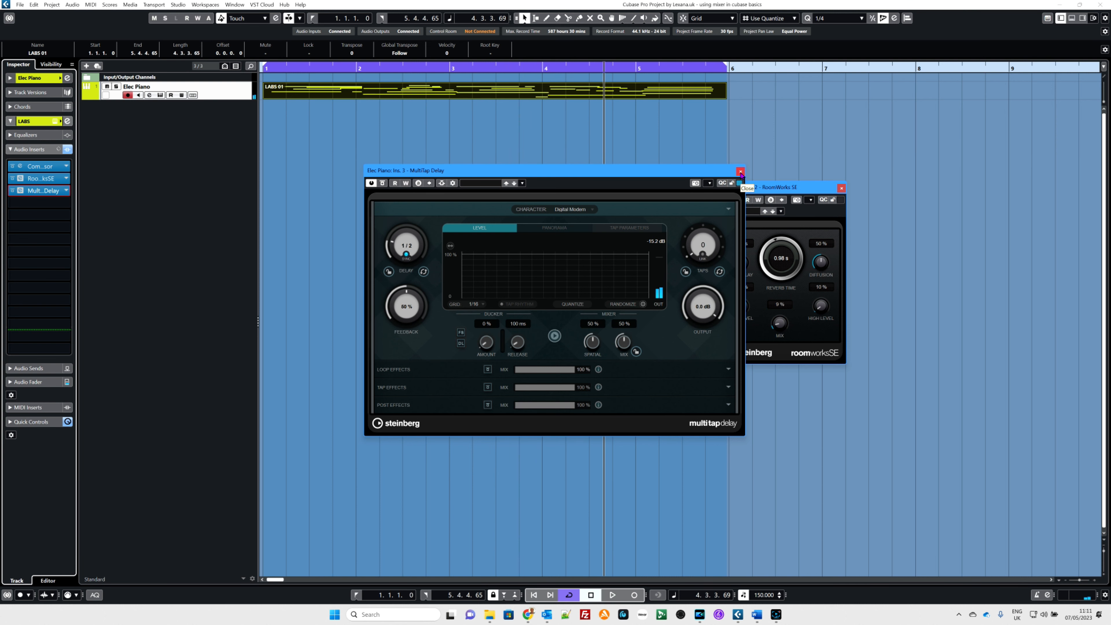
pyautogui.click(739, 171)
pyautogui.click(840, 188)
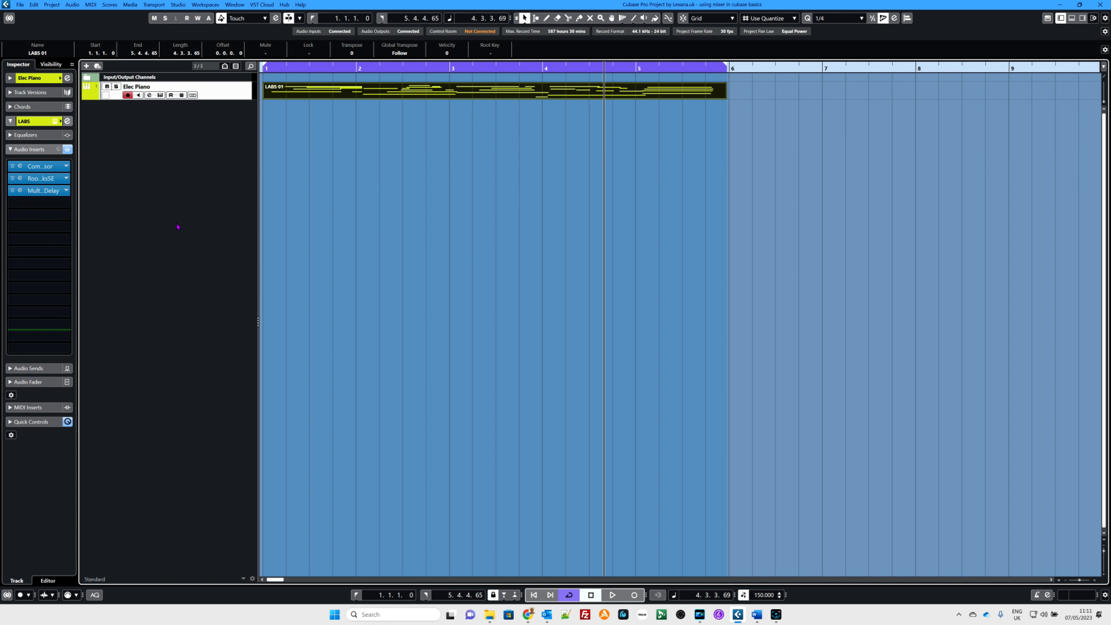
# Bypass the MultiTap Delay and RoomWorks SE inserts, with cycle mode off and the cursor at the project start
pyautogui.click(12, 191)
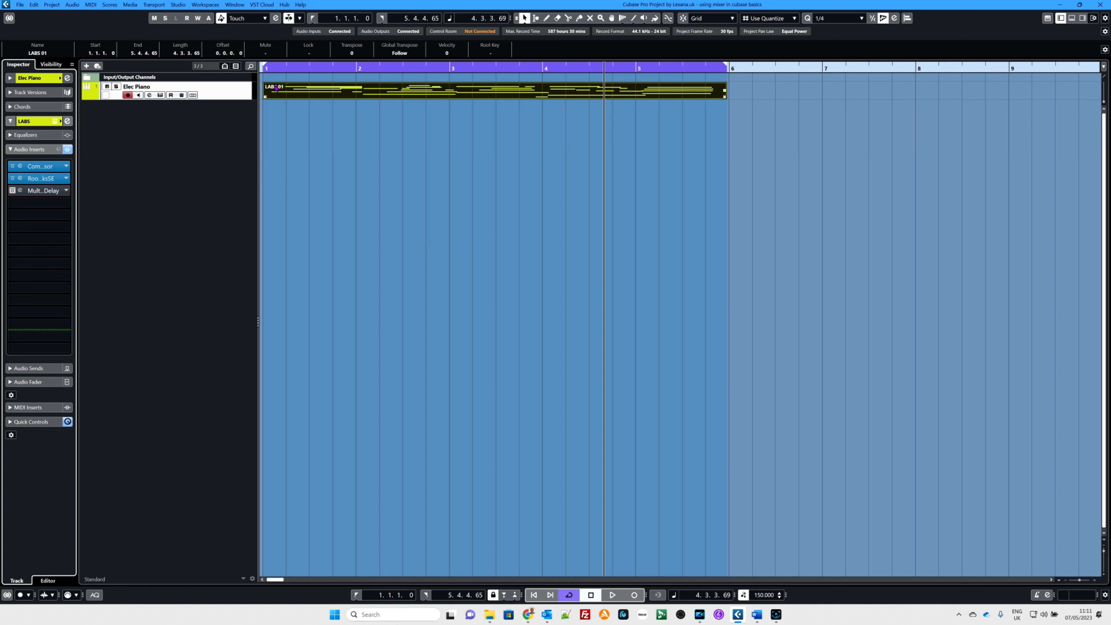
pyautogui.press('KP_Divide')
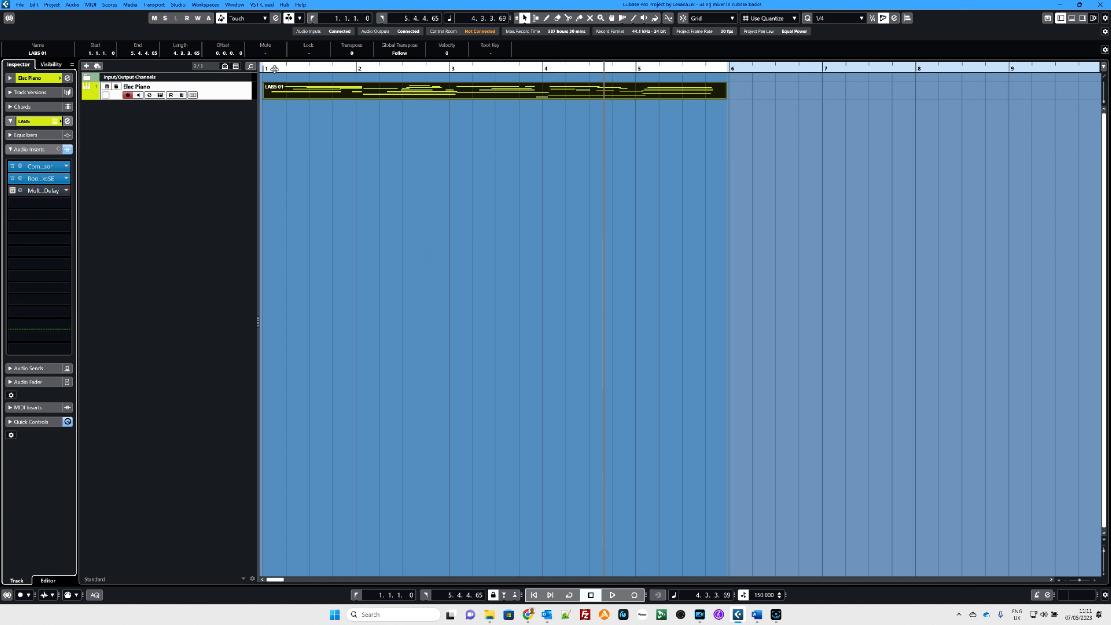
pyautogui.press('KP_Decimal')
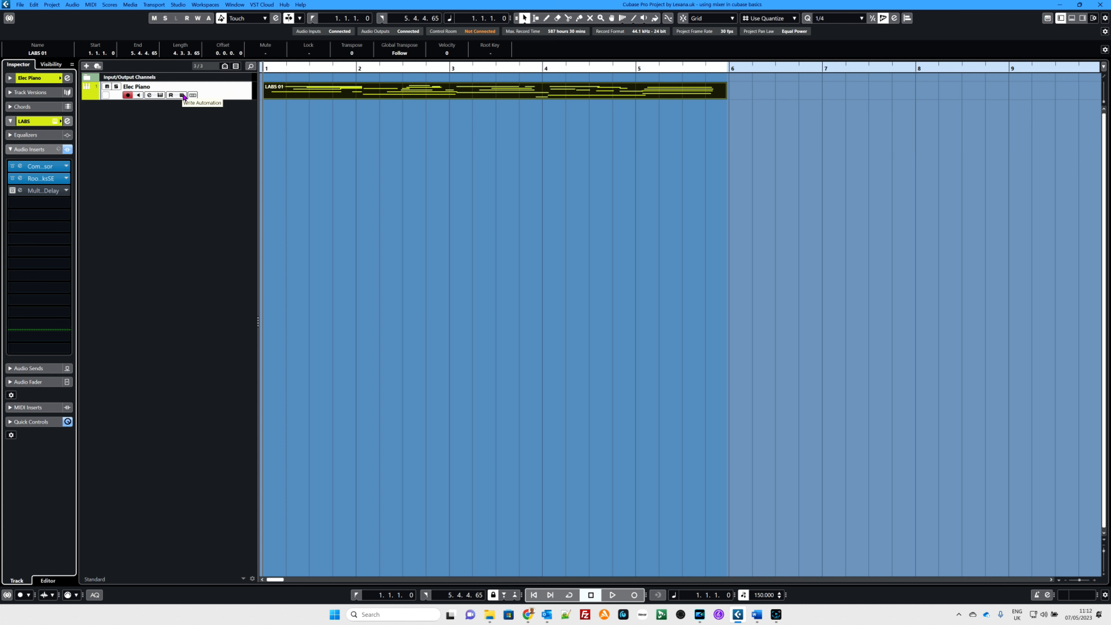
pyautogui.click(13, 179)
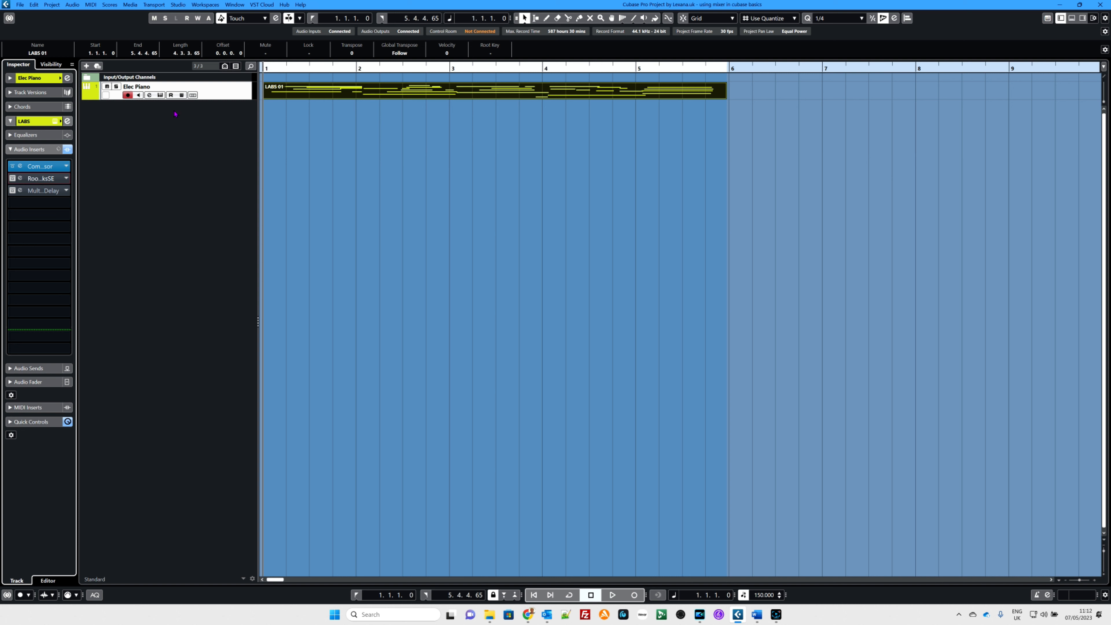
# Write automation on Elec Piano during playback, activating RoomWorks SE late in bar 1 and MultiTap Delay late in bar 4
pyautogui.click(181, 95)
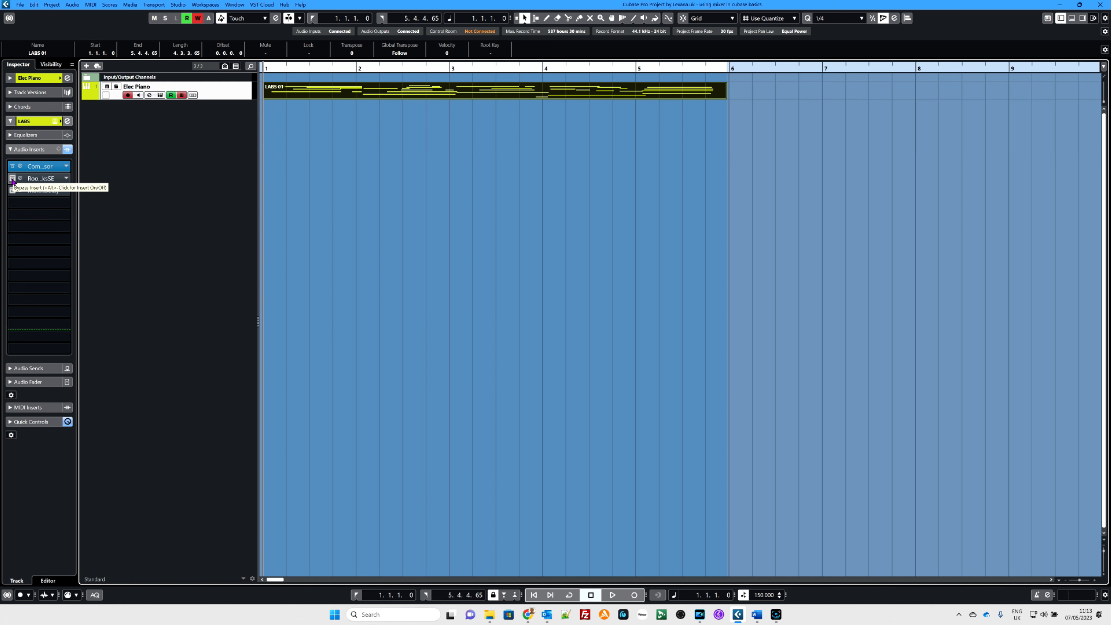
pyautogui.press('space')
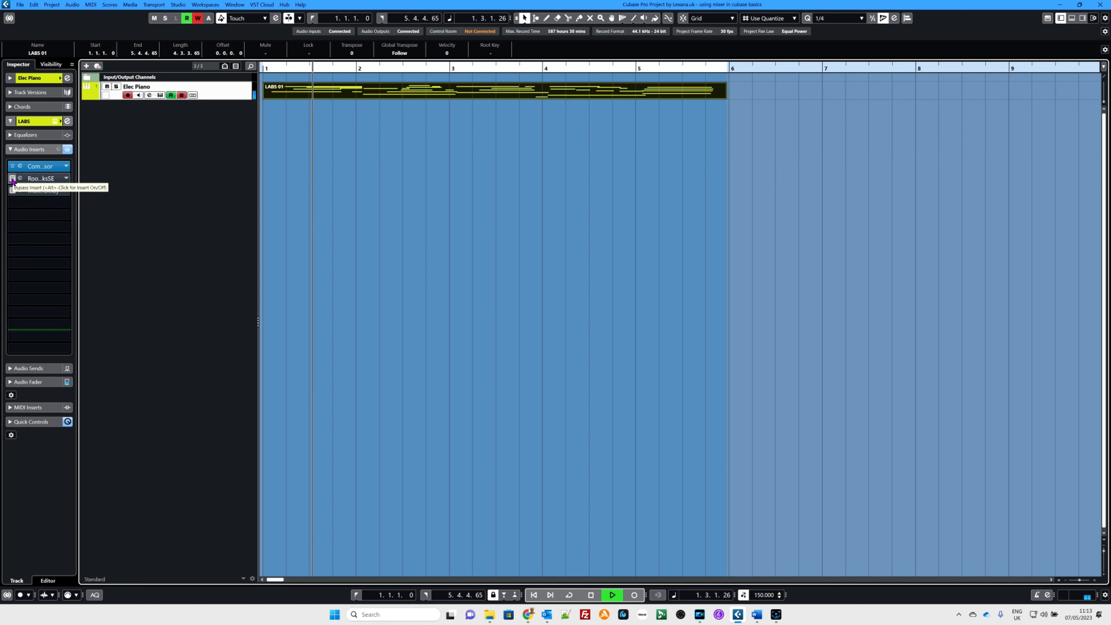
pyautogui.click(12, 179)
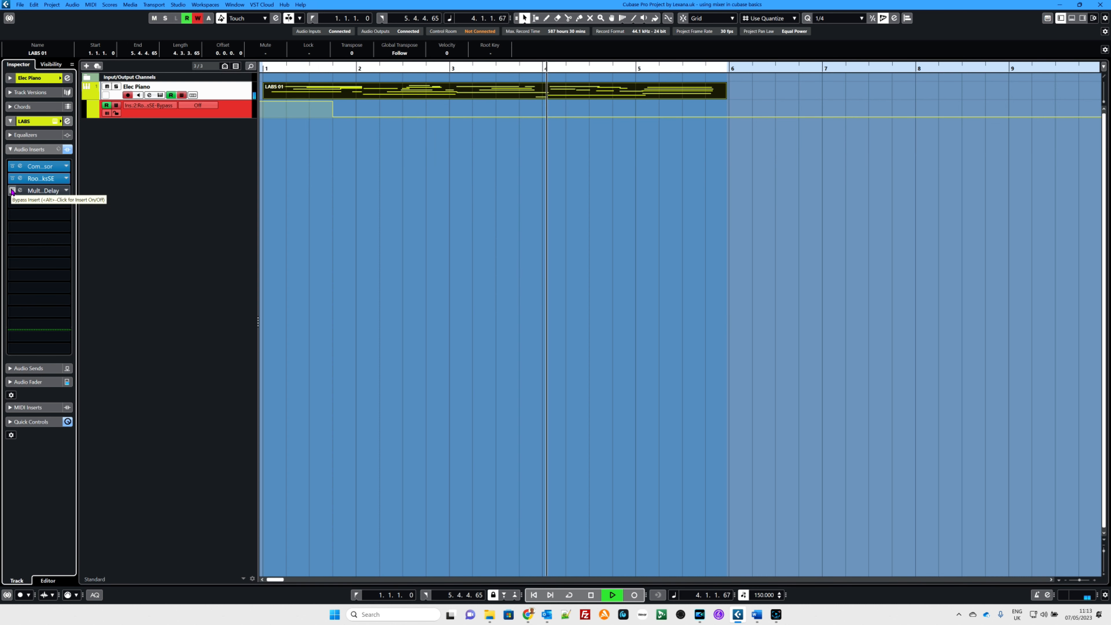
pyautogui.click(12, 191)
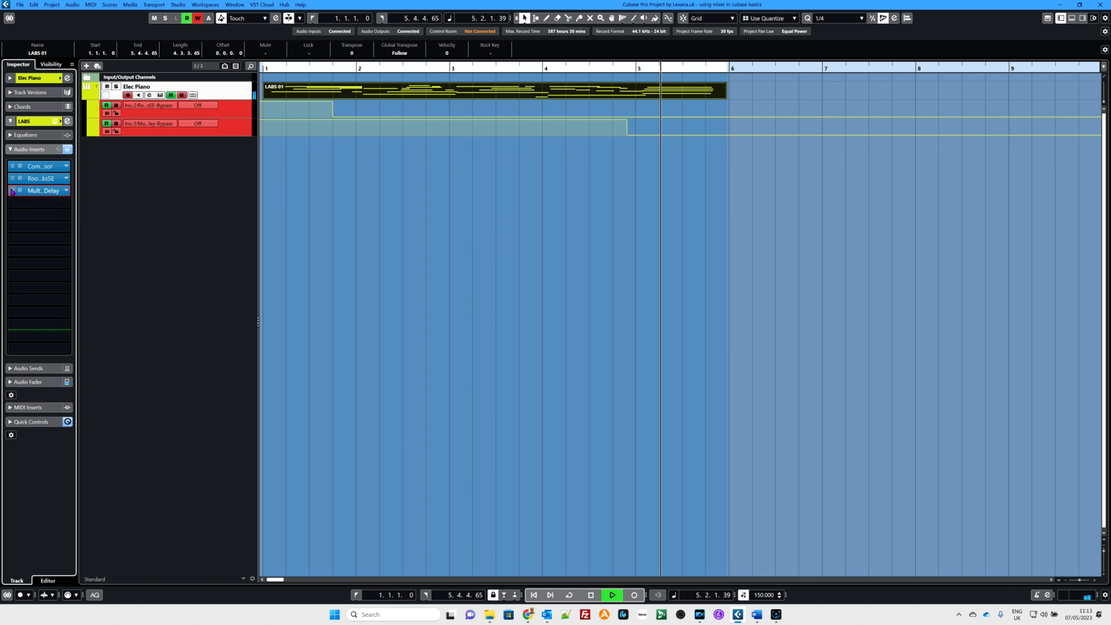
pyautogui.click(12, 190)
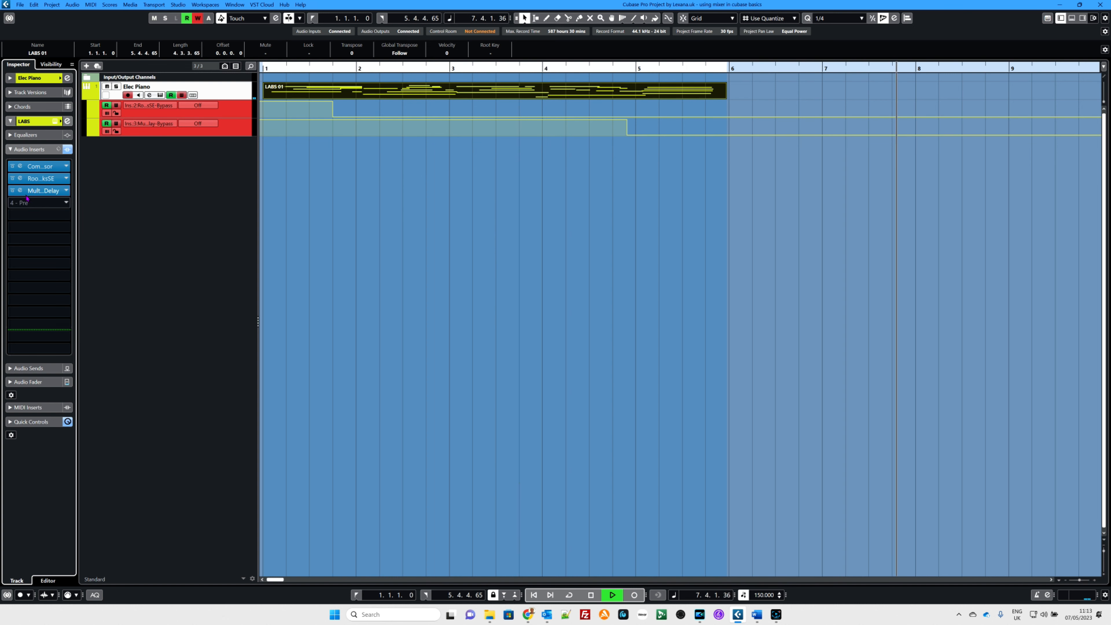
pyautogui.press('space')
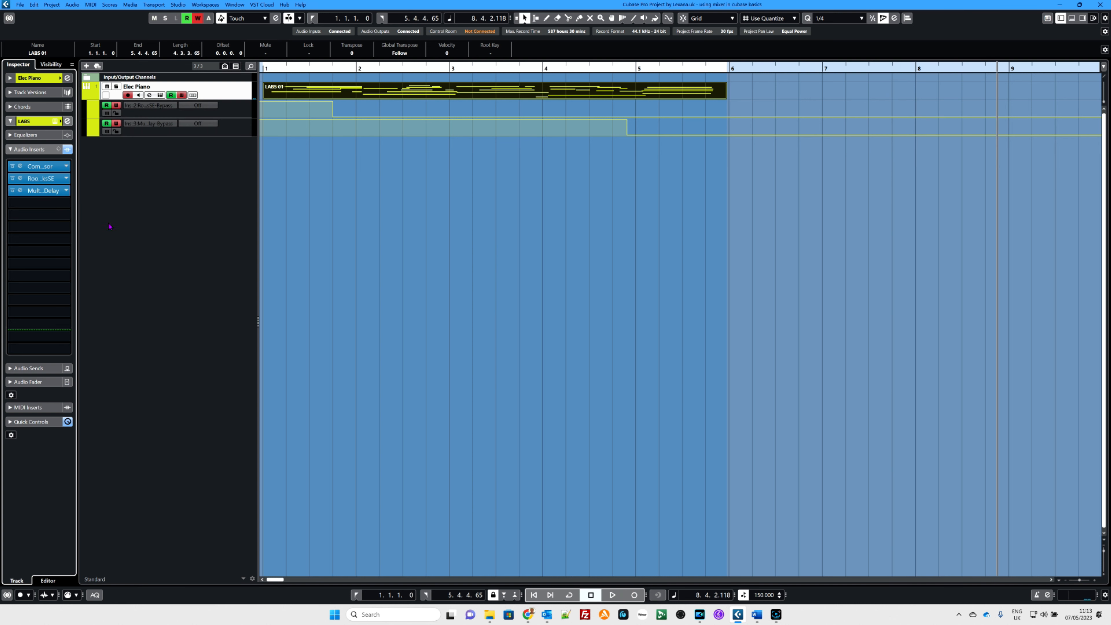
# Select the bypass automation lanes and play from the project start to check the recorded insert switching
pyautogui.press('Home')
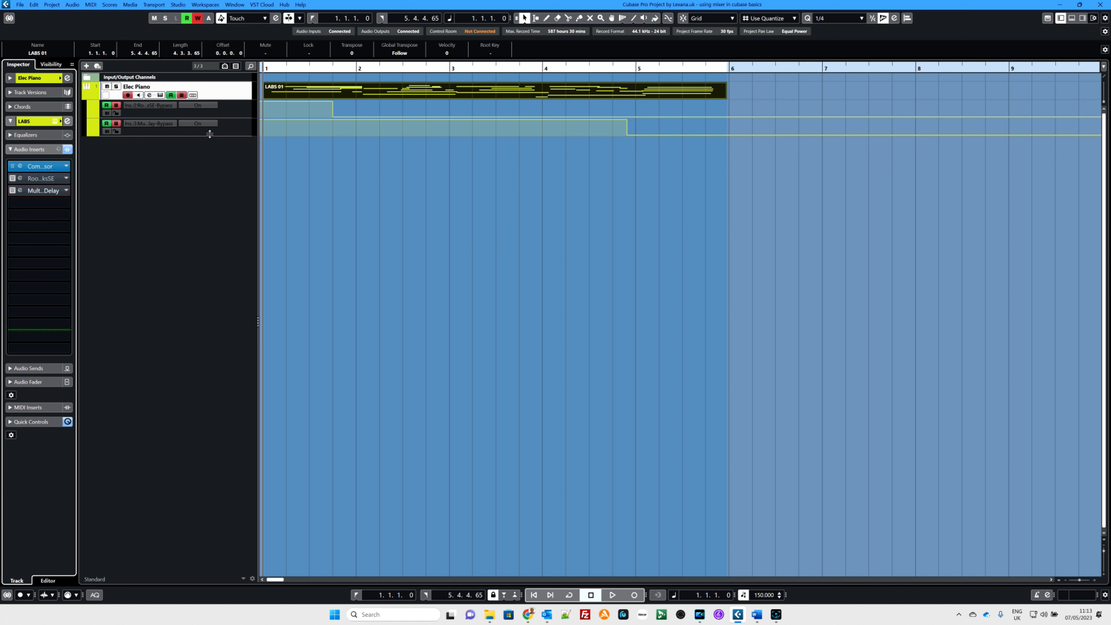
pyautogui.click(237, 114)
pyautogui.click(235, 131)
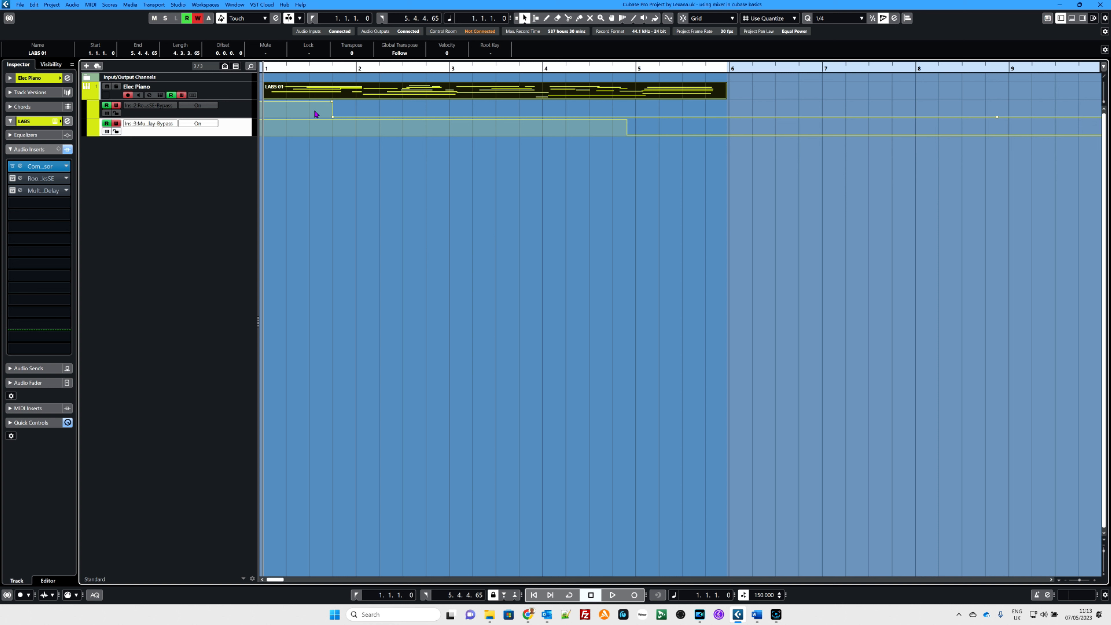
pyautogui.press('space')
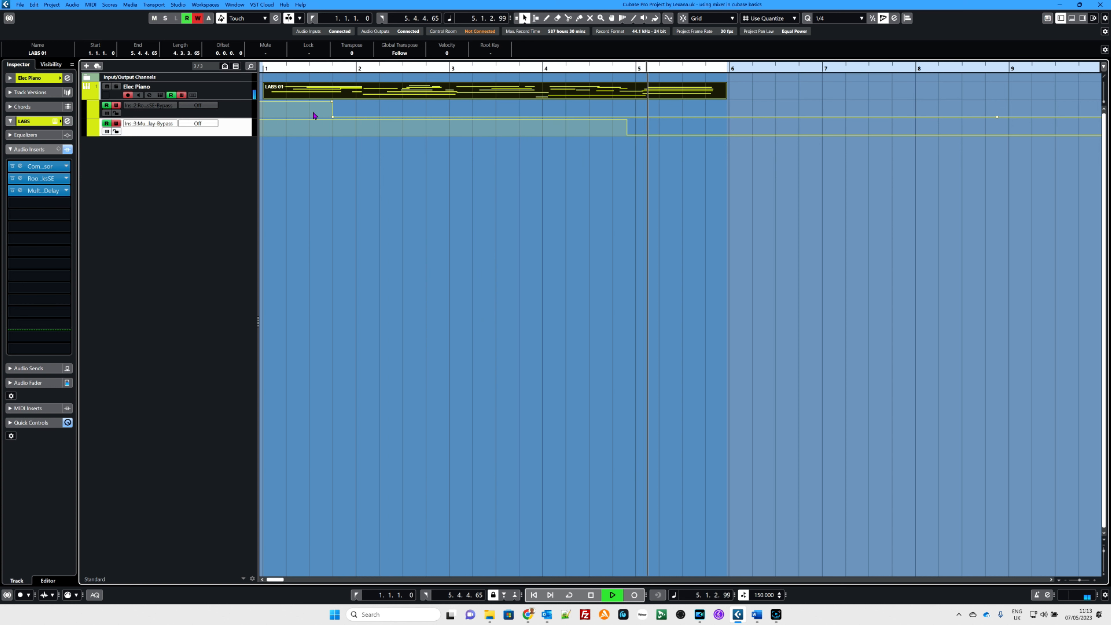
pyautogui.press('space')
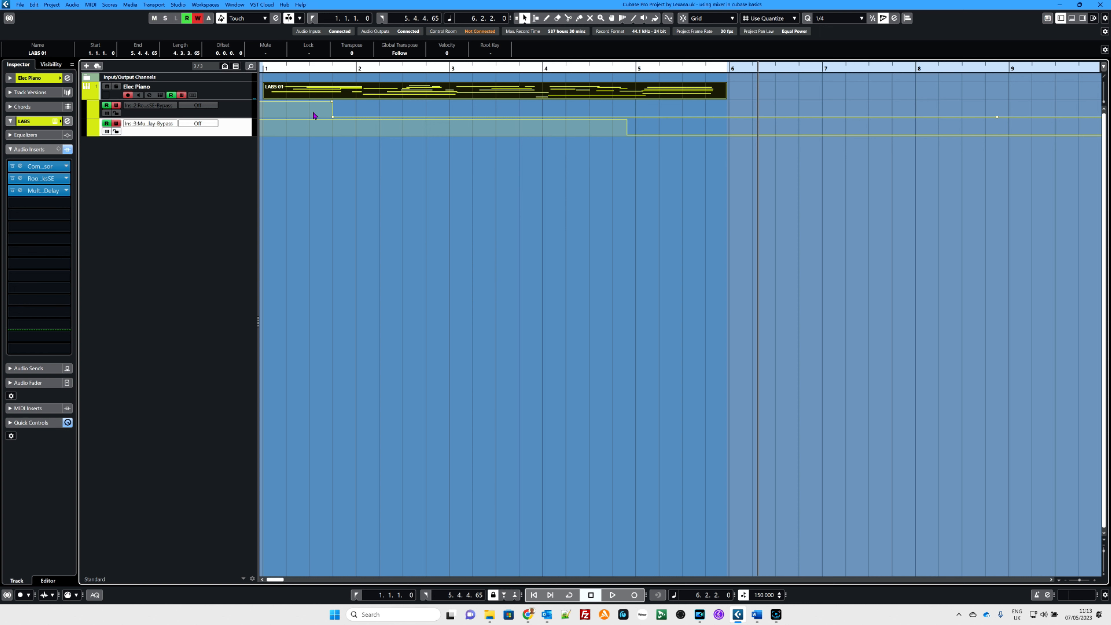
# Turn off write automation for the Elec Piano channel in the MixConsole
pyautogui.press('F3')
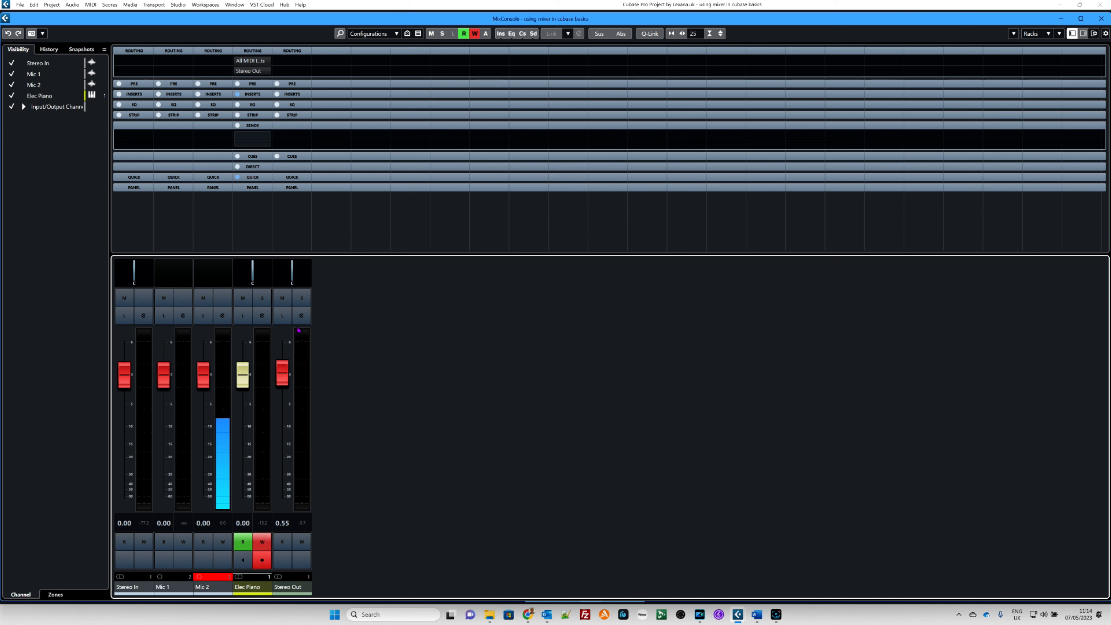
pyautogui.click(262, 543)
# Look at the Stereo Out channel settings, and close them and the MixConsole
pyautogui.click(302, 316)
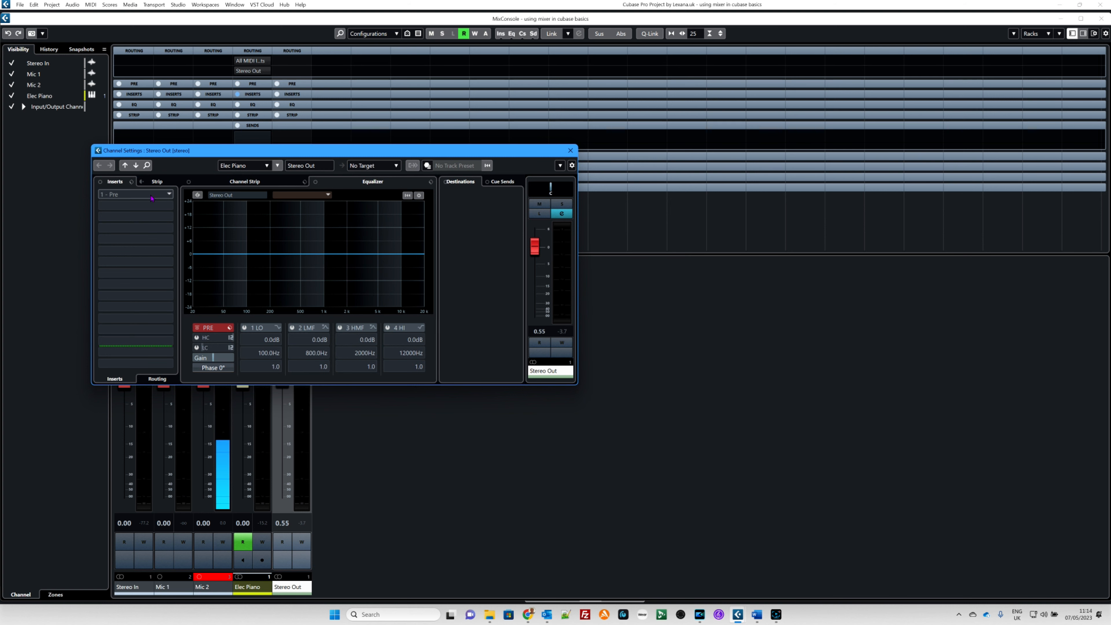
pyautogui.click(569, 150)
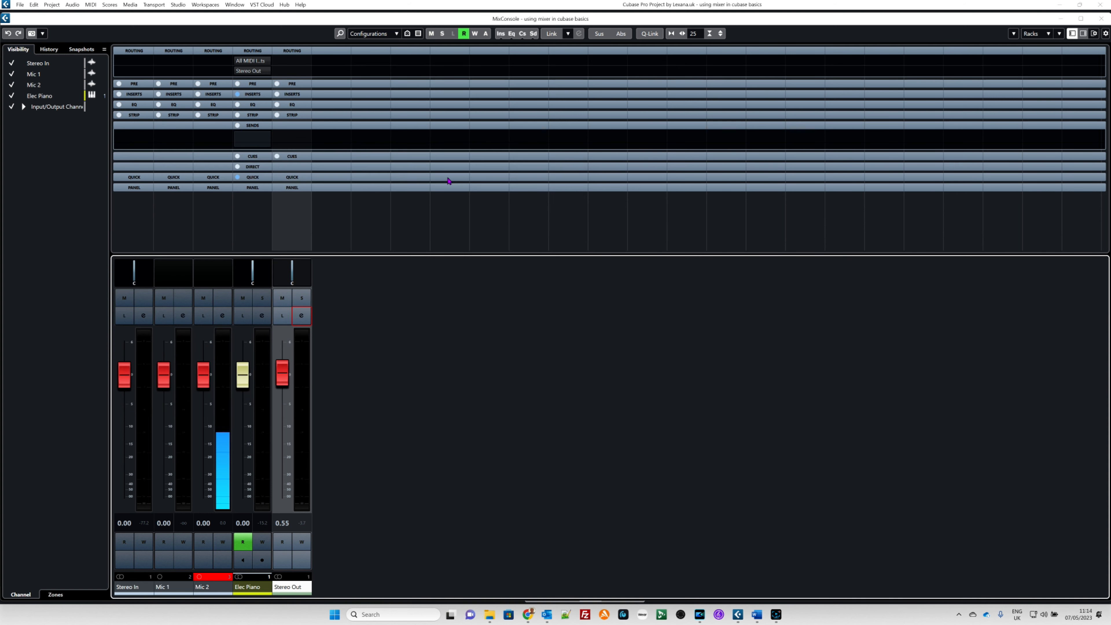
pyautogui.click(1101, 19)
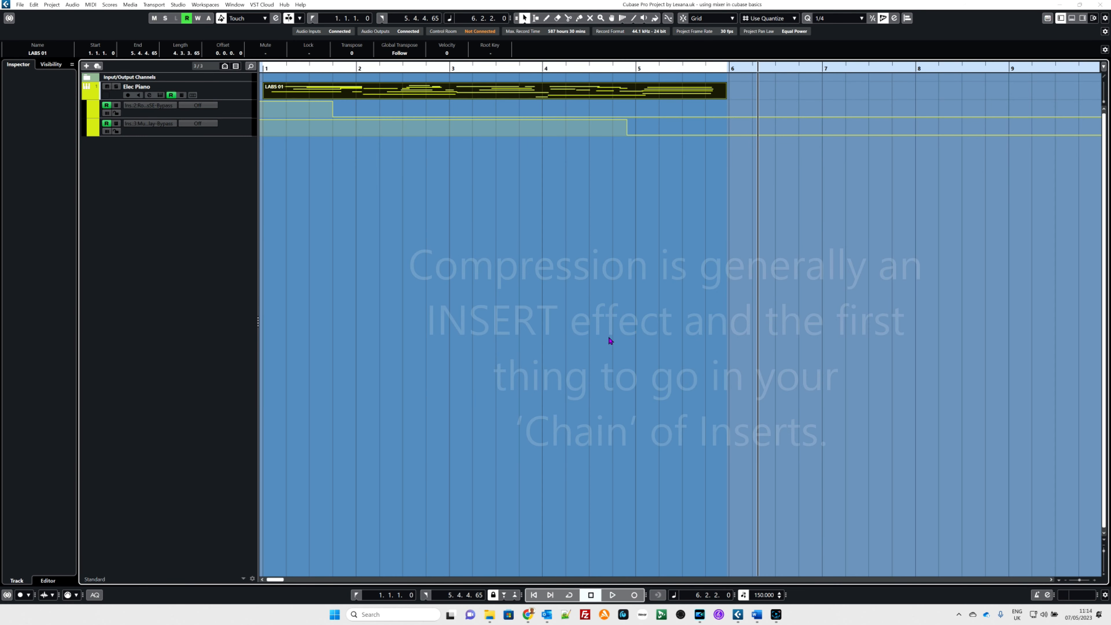